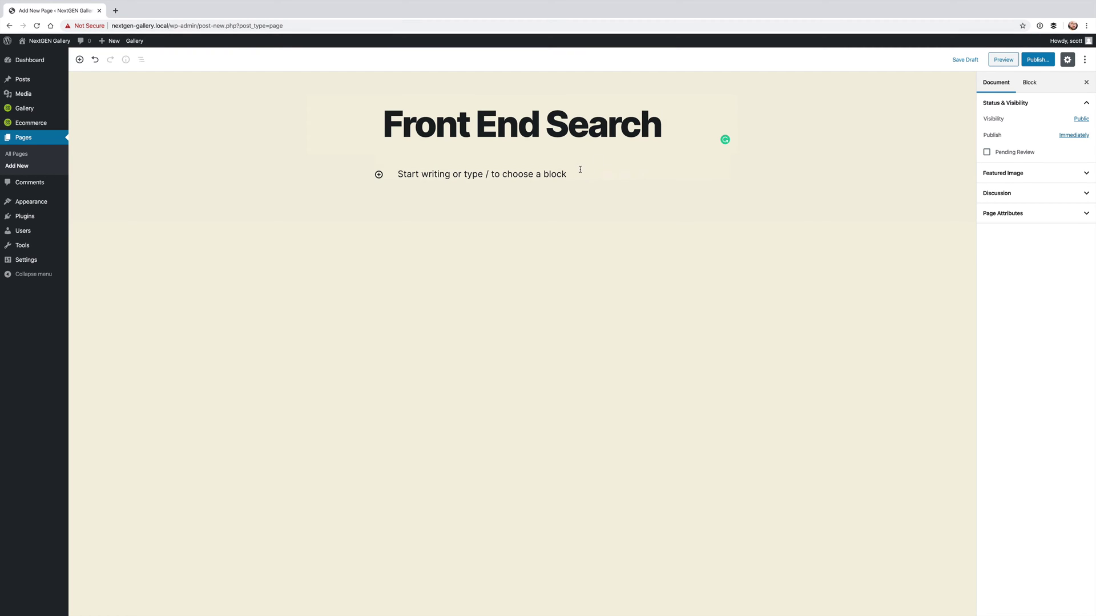
Bring up the Add NextGEN Gallery quick-insert on the empty paragraph under the title
mouse_move(583, 174)
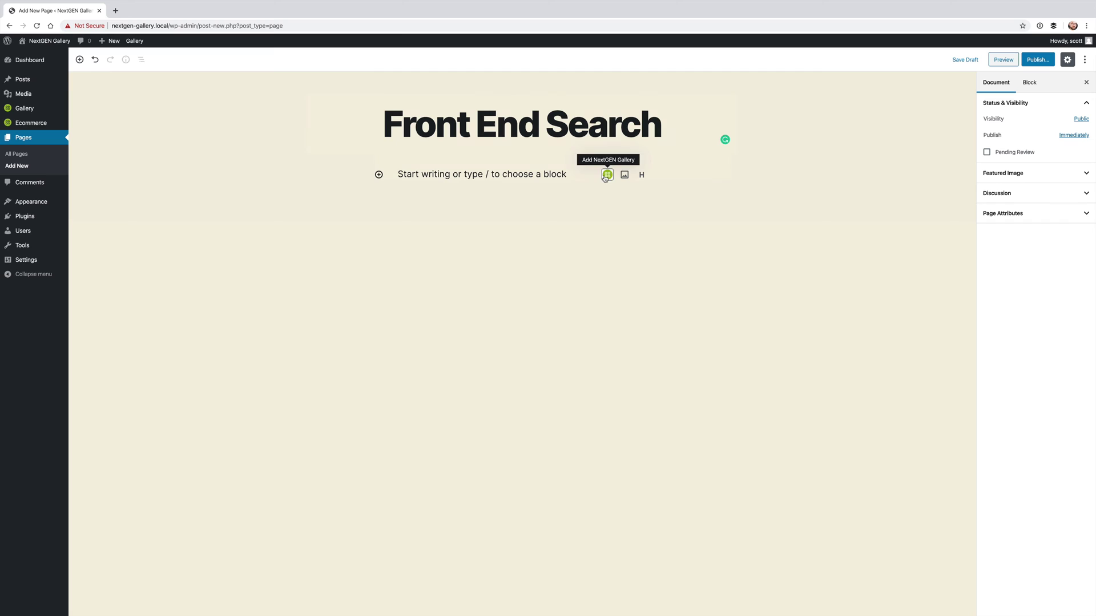
Choose Frontend Image Search display and, after trying Albums, use Galleries as the source with one gallery picked
click(608, 176)
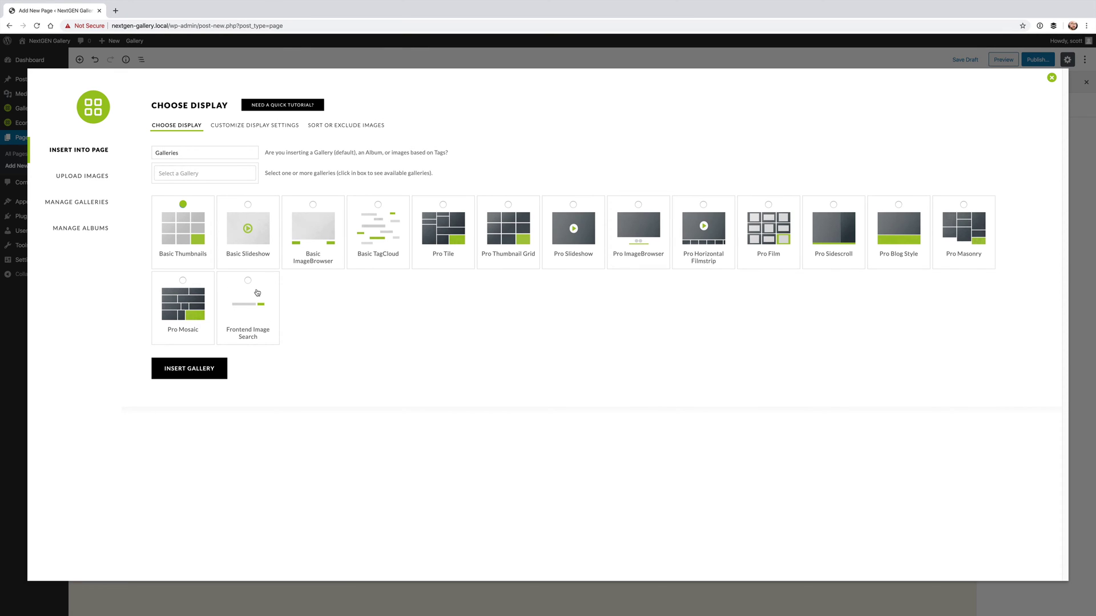
click(256, 292)
click(211, 173)
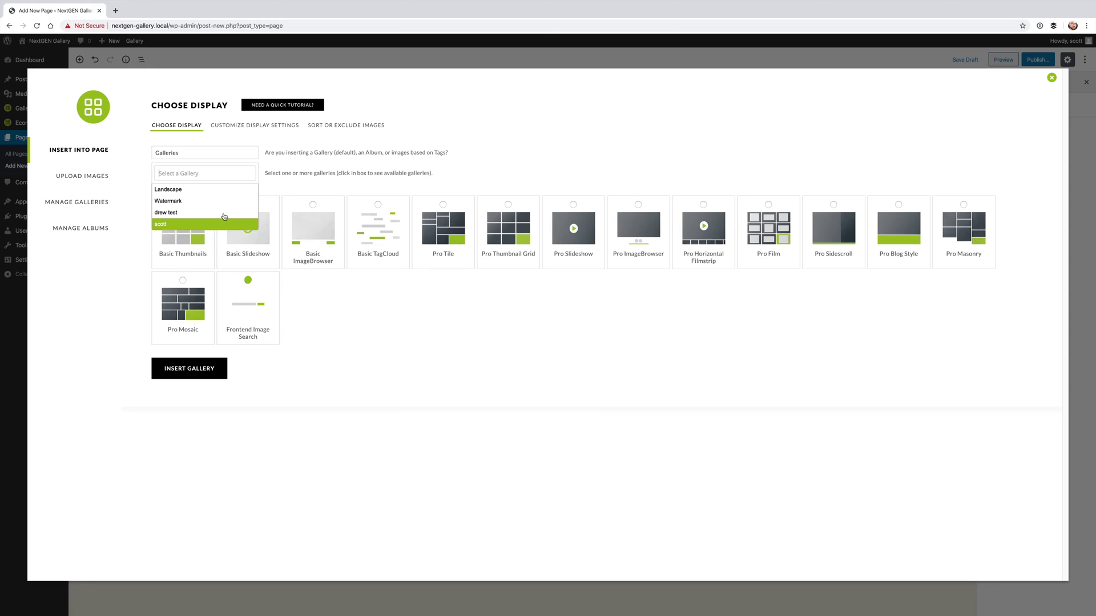
click(205, 152)
click(171, 163)
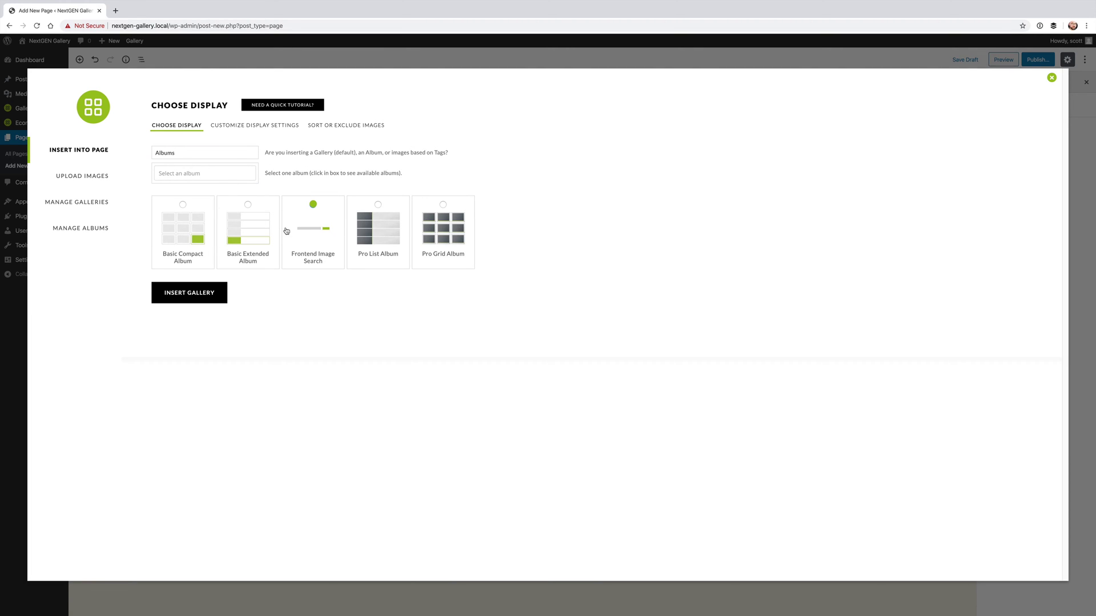
click(212, 173)
click(178, 175)
click(188, 152)
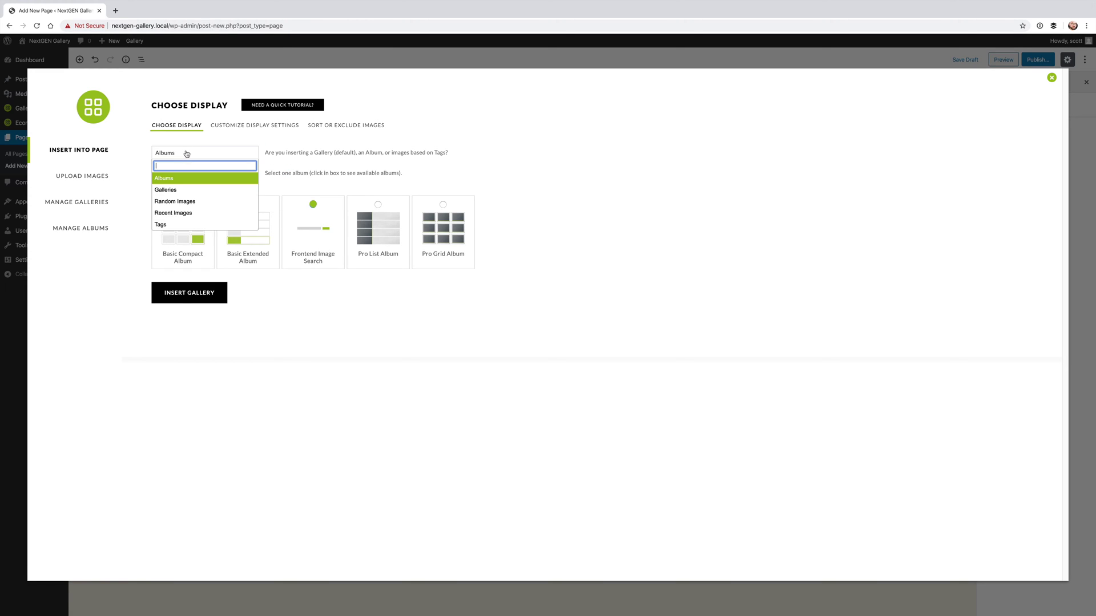
click(171, 188)
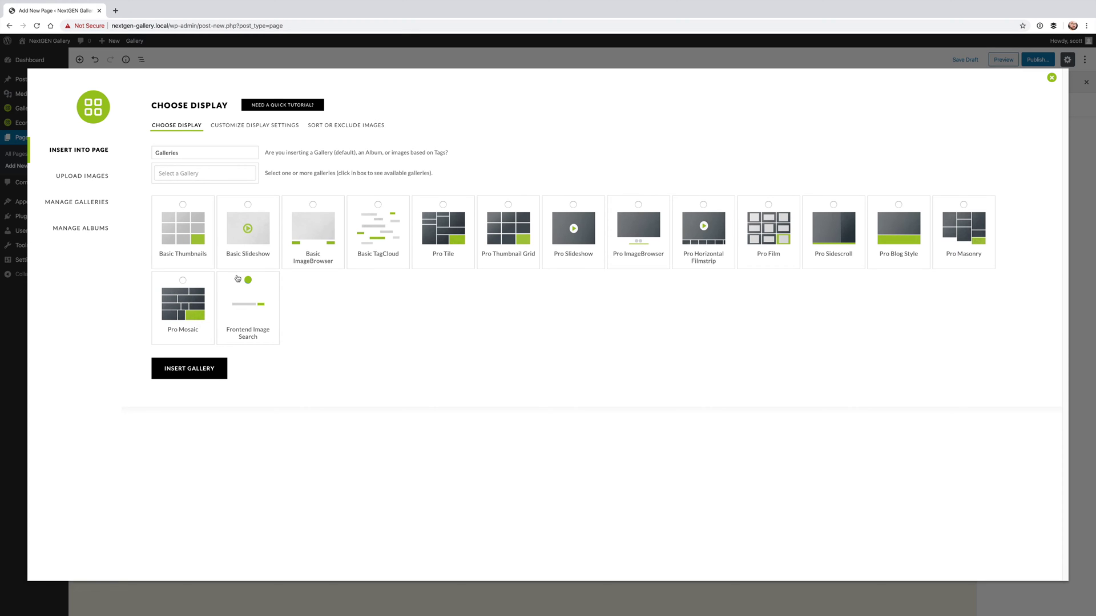
click(206, 174)
click(182, 225)
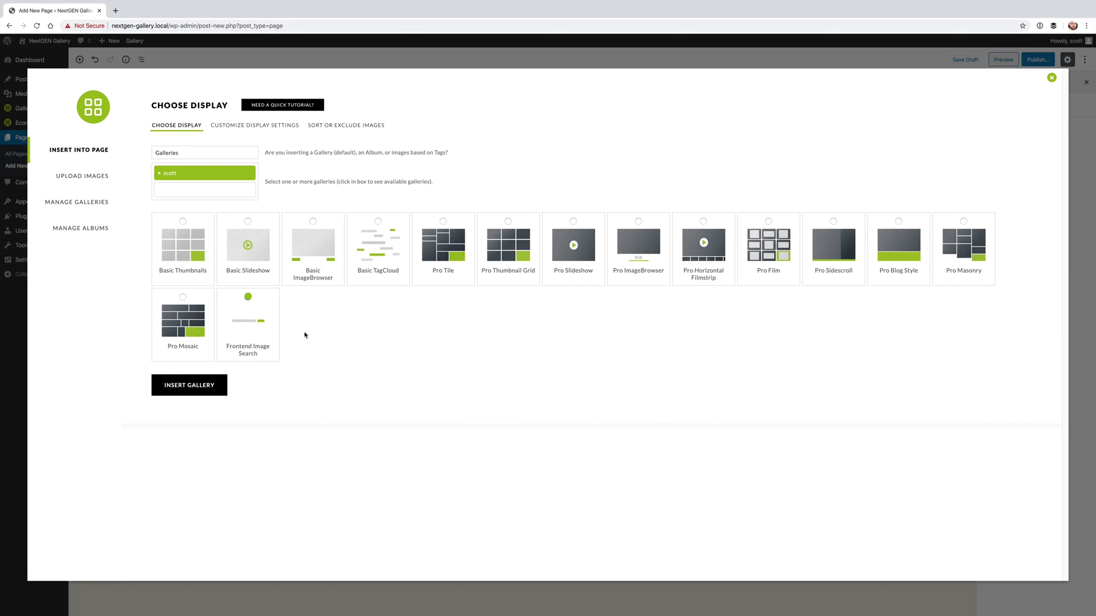
Insert the search gallery, publish the page, and bring back the block's Frontend Image Search settings
click(198, 386)
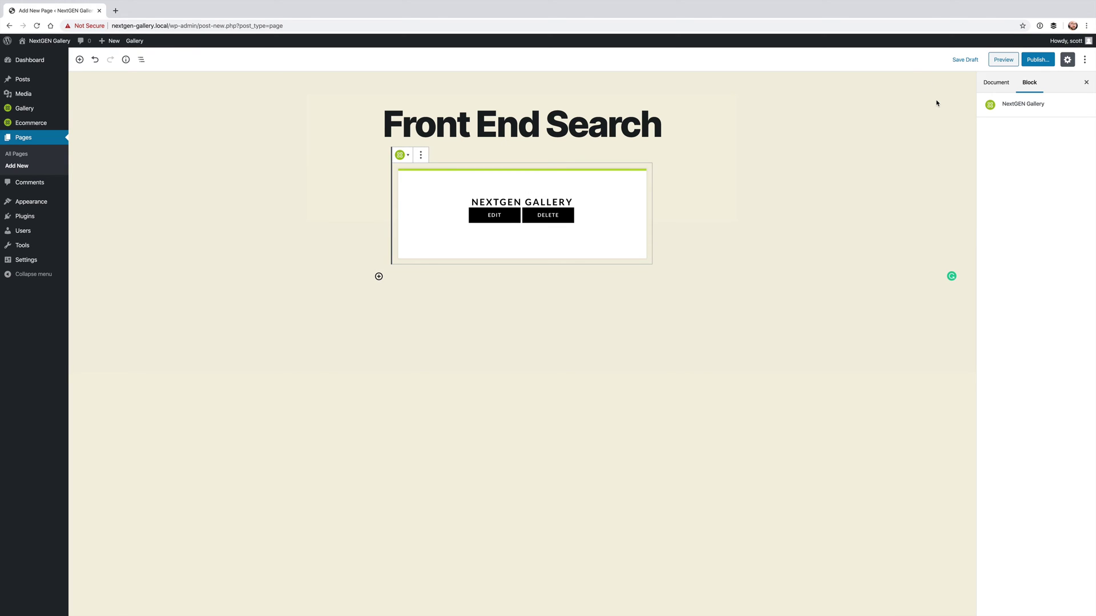
click(1034, 60)
click(1036, 59)
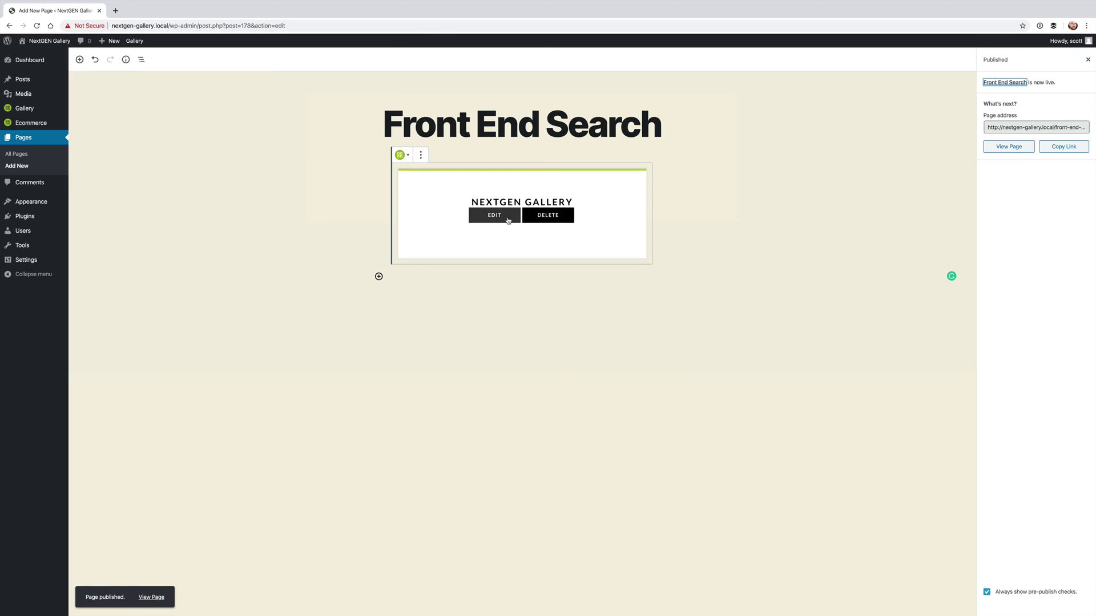
click(494, 215)
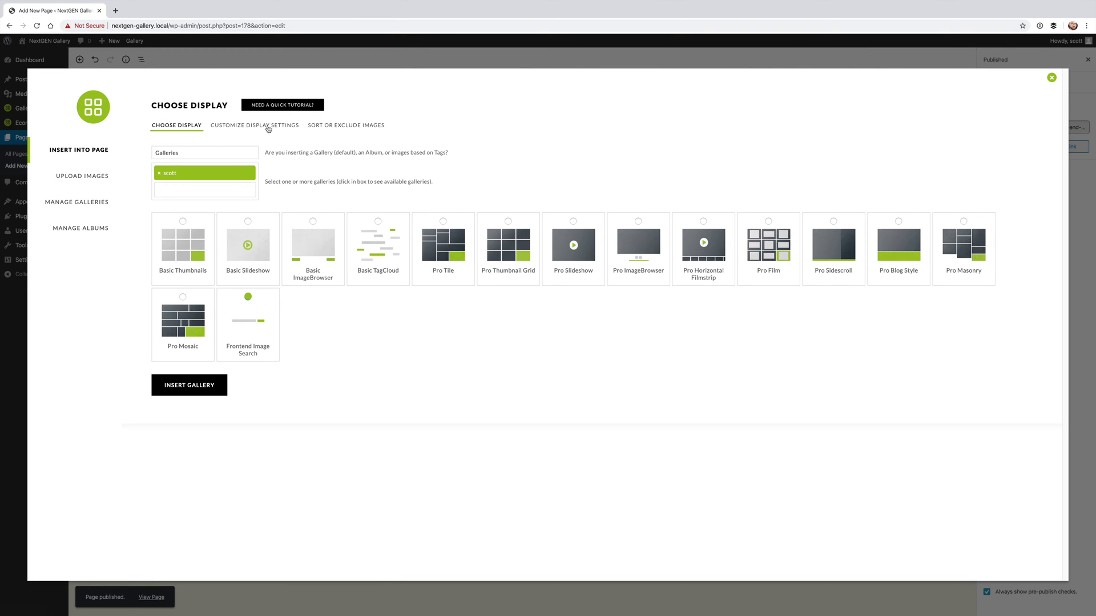
click(275, 127)
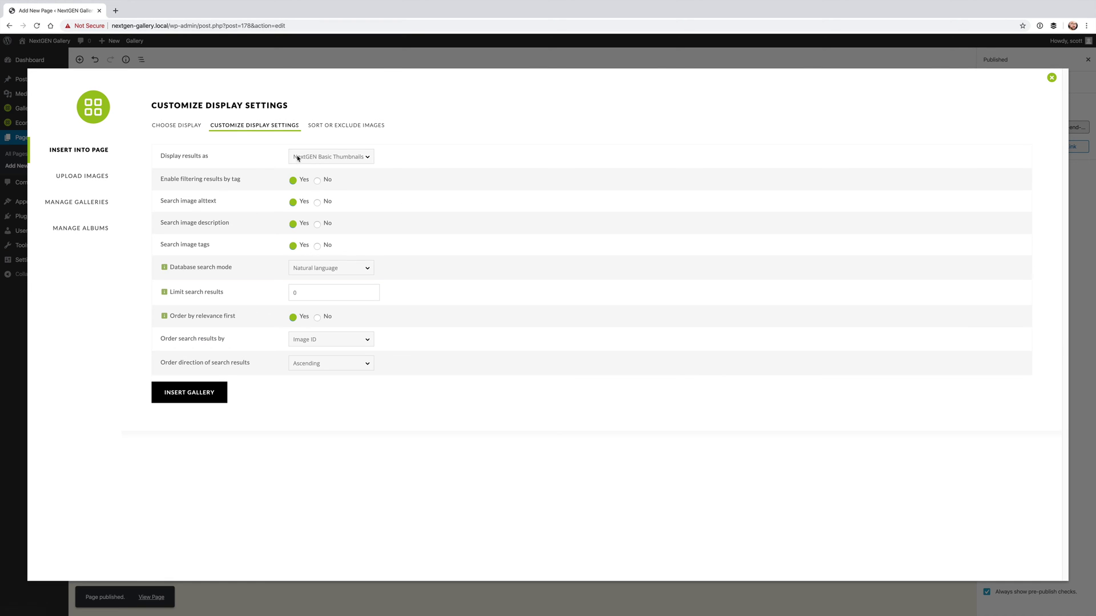
Set Display results as to NextGEN Pro Tile in the customize display settings
click(328, 158)
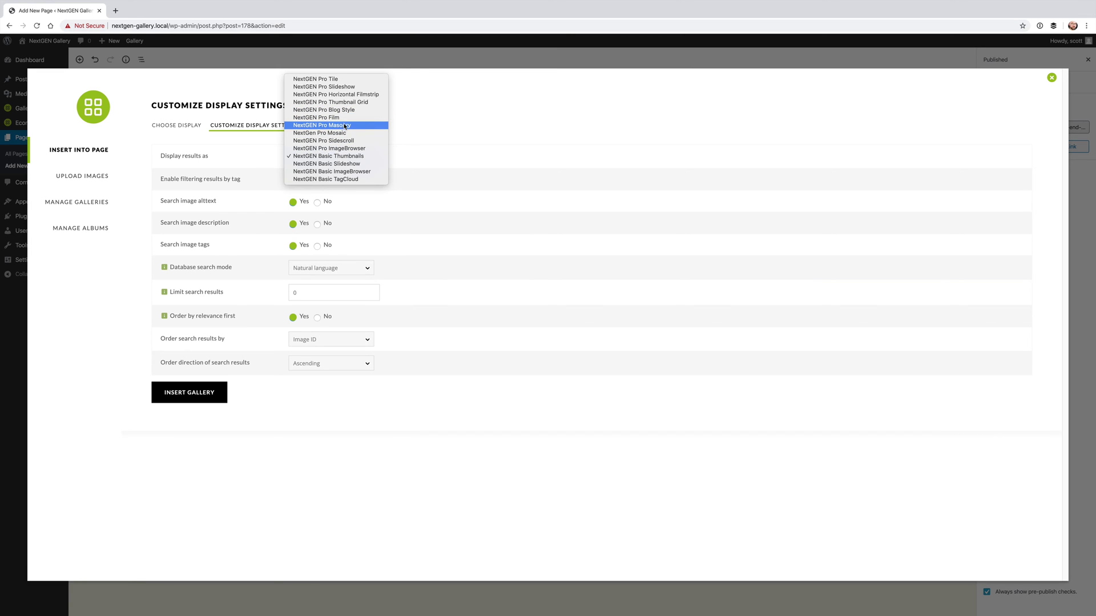
click(341, 82)
click(259, 210)
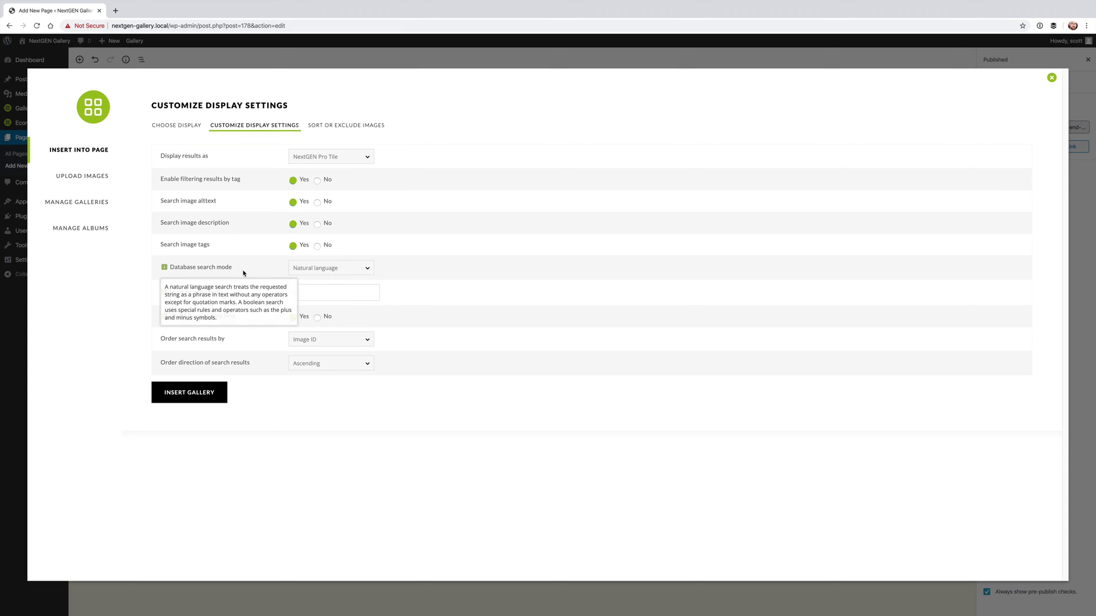
Revert the search mode from Boolean to Natural language and order search results by Image ID
click(365, 271)
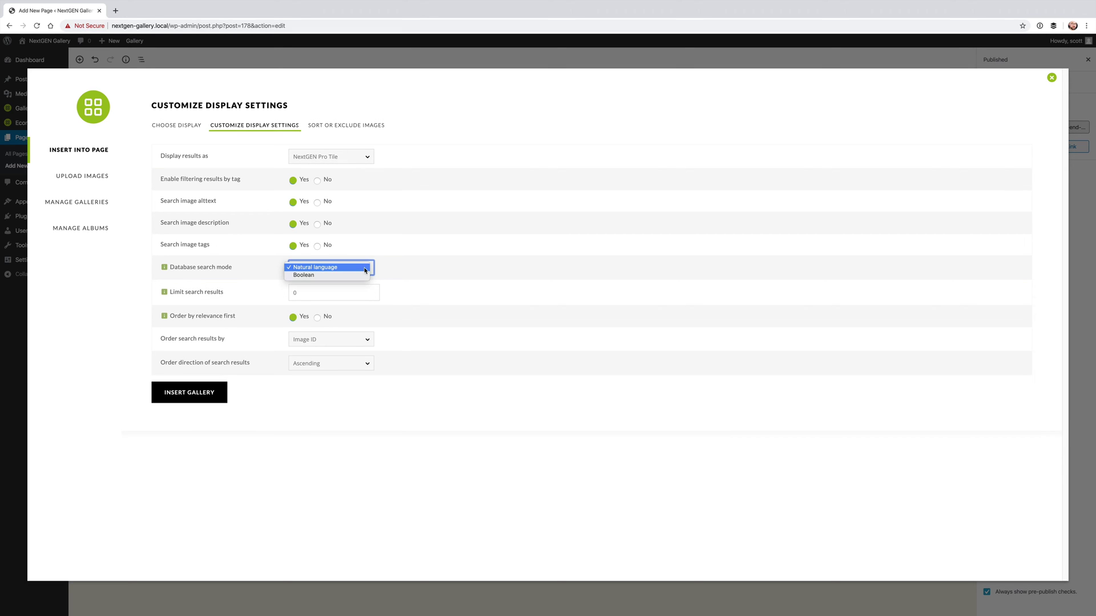
click(392, 238)
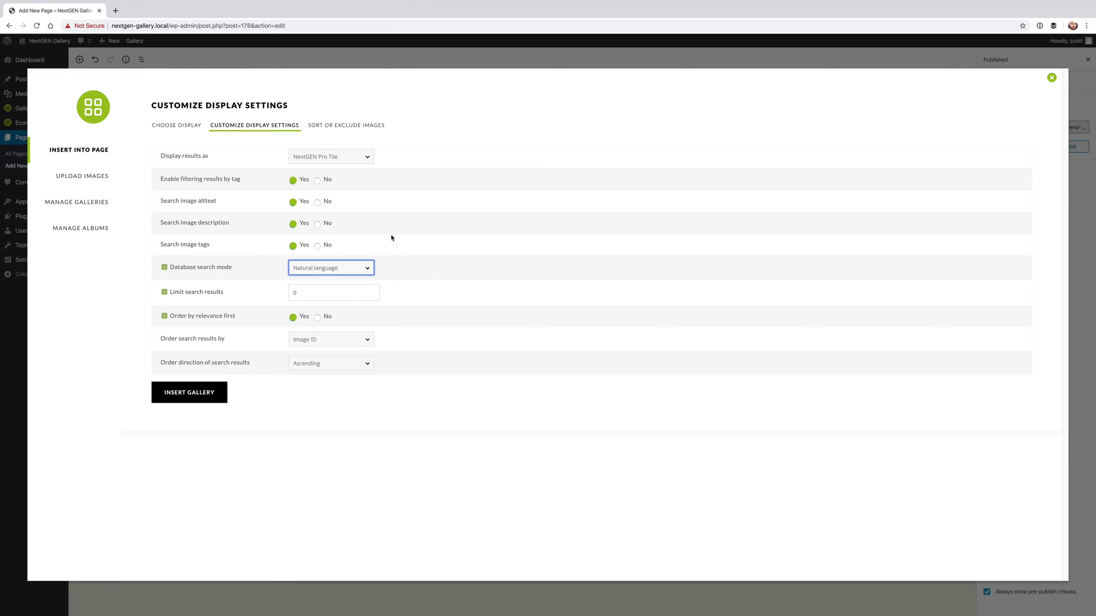
click(354, 269)
click(348, 276)
click(355, 272)
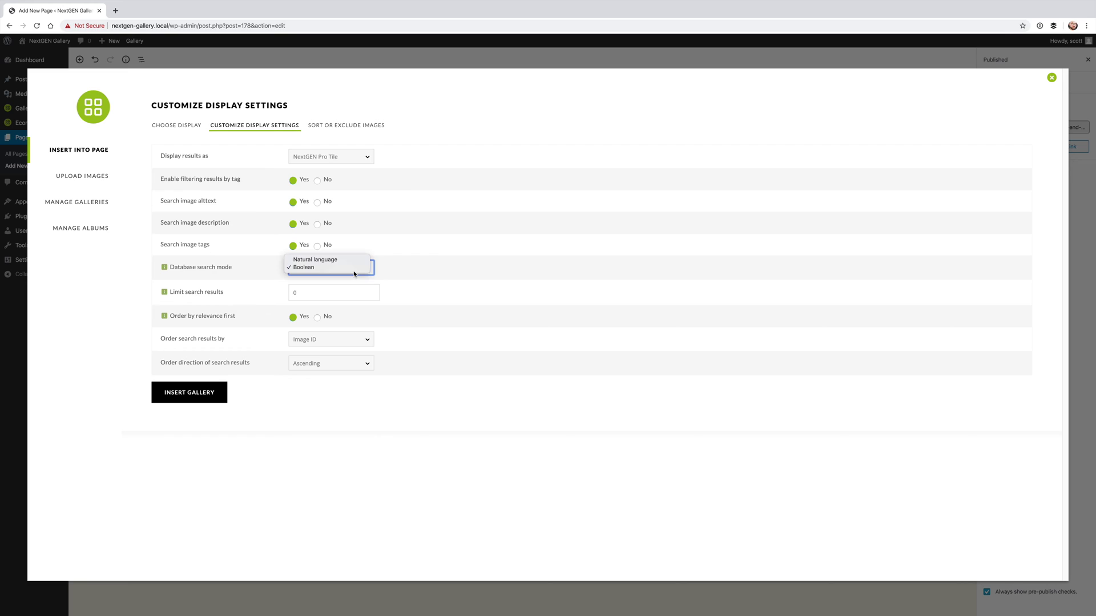
click(320, 260)
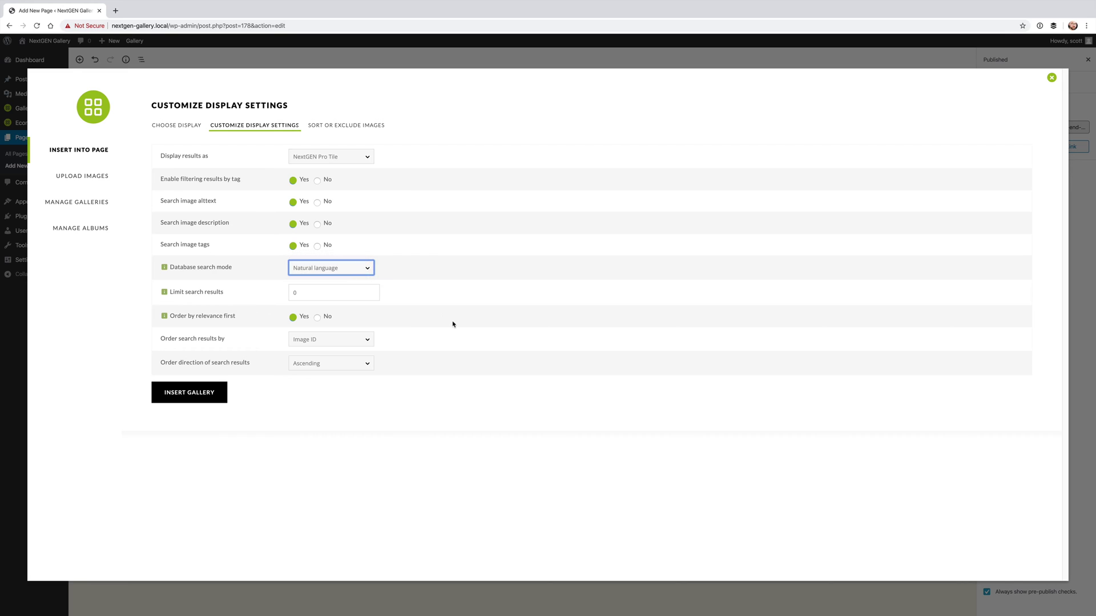
click(265, 292)
click(272, 297)
click(330, 342)
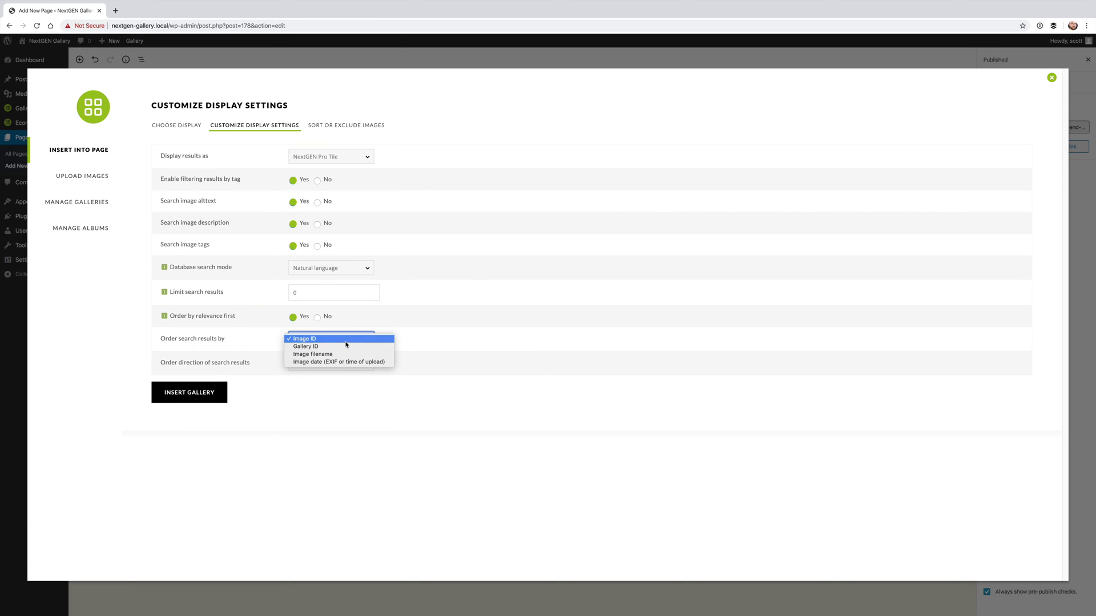
click(345, 388)
Apply the search settings, update the page, and view the live Front End Search page
click(200, 394)
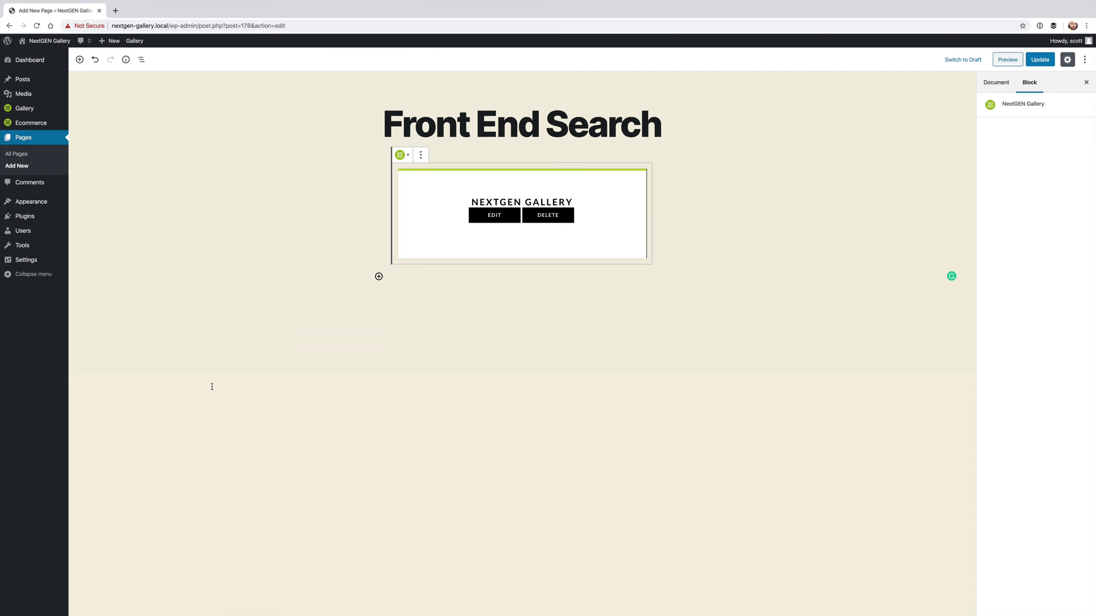
click(1037, 60)
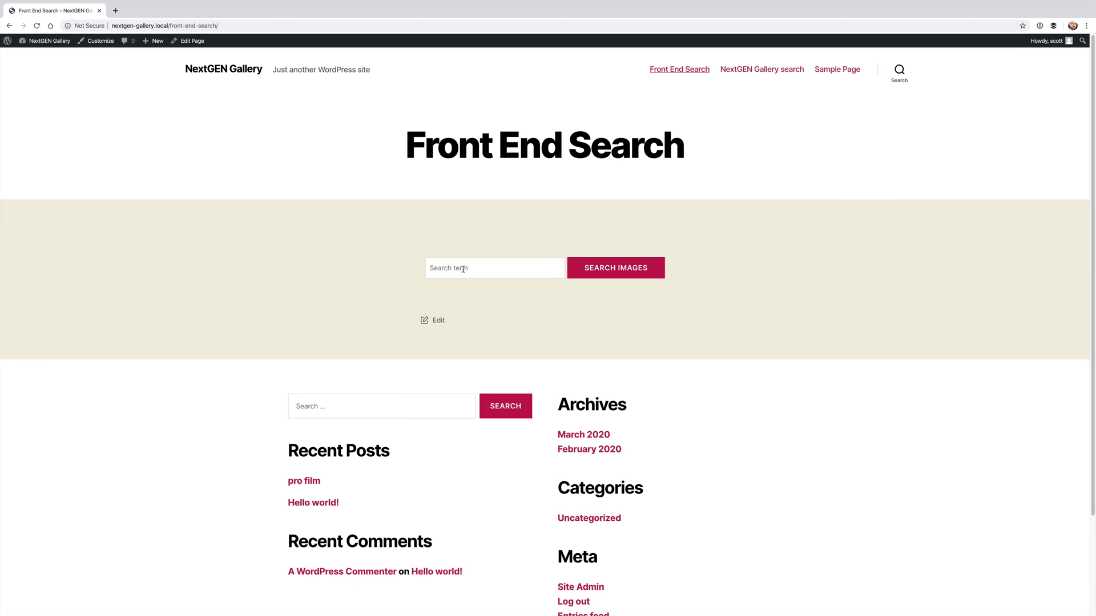
click(462, 268)
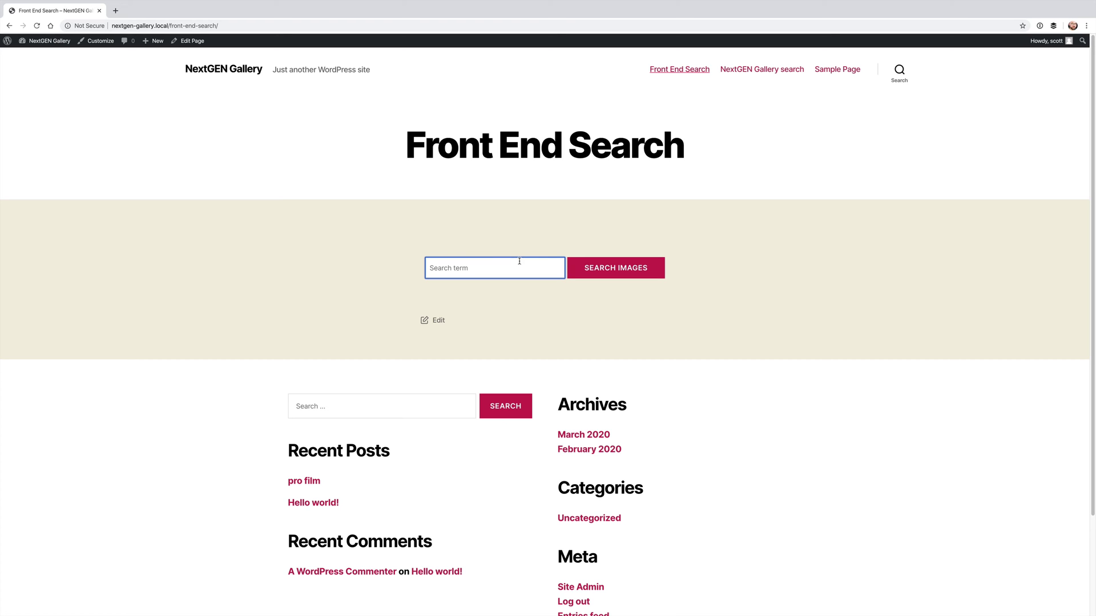
text(photowalk)
key(Return)
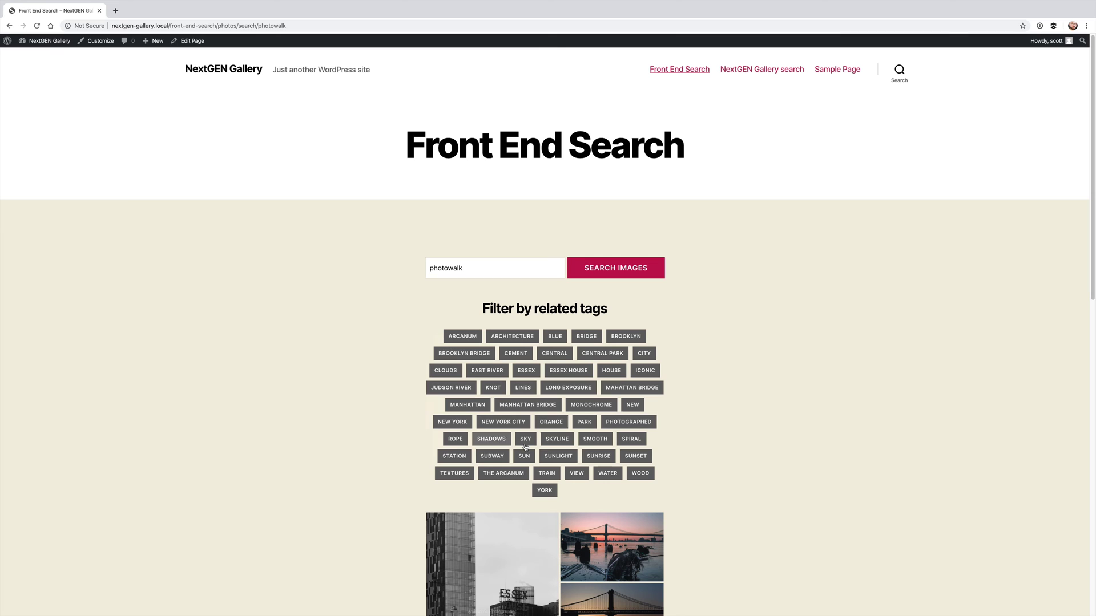
scroll(1091, 188, down, 5)
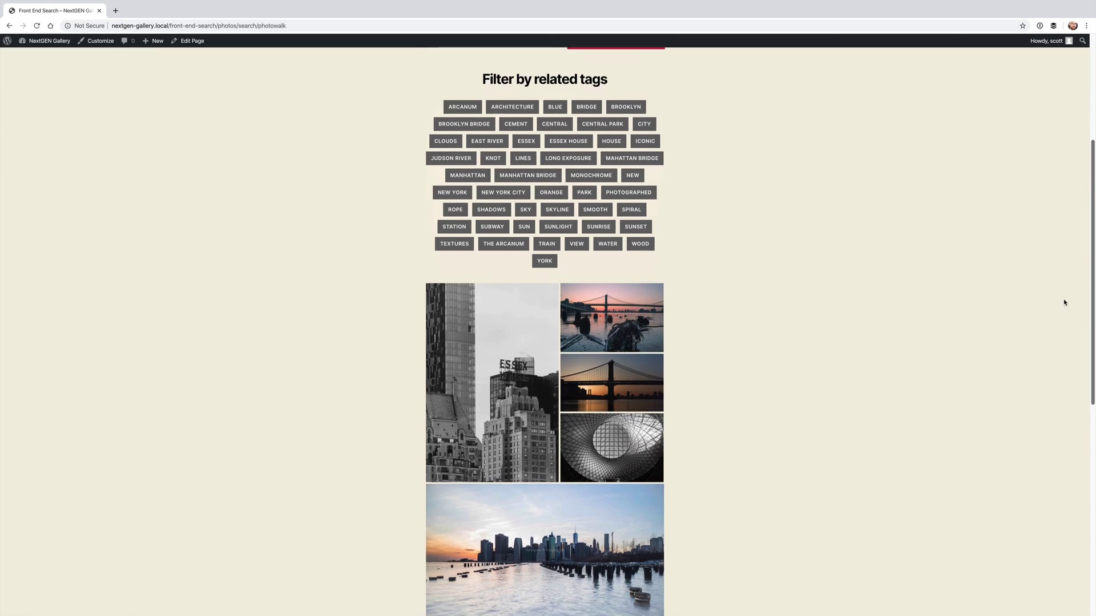
mouse_move(575, 421)
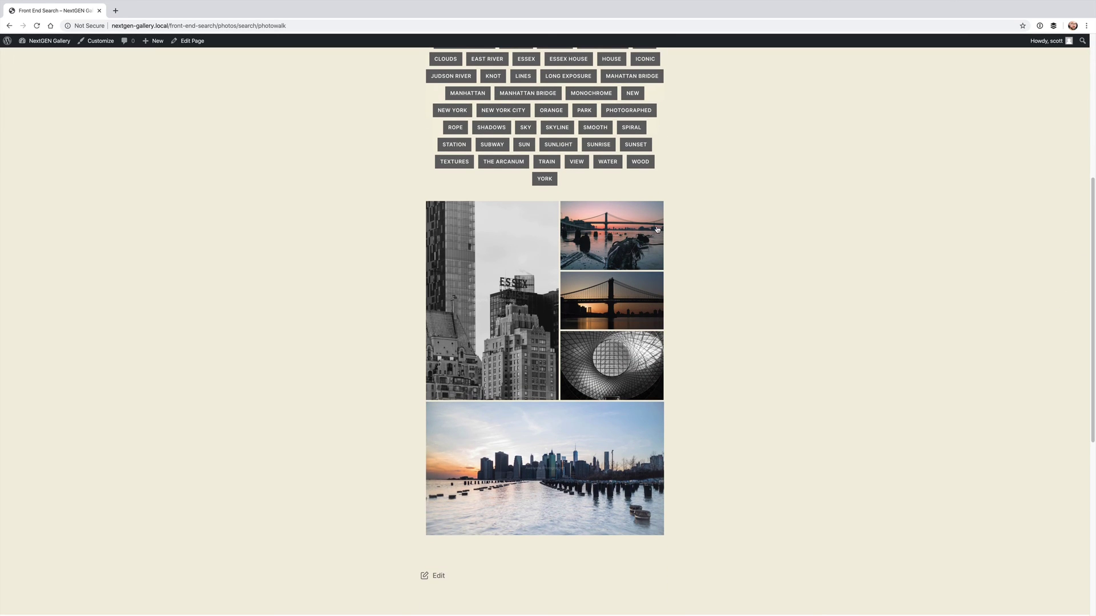
scroll(1086, 314, up, 1)
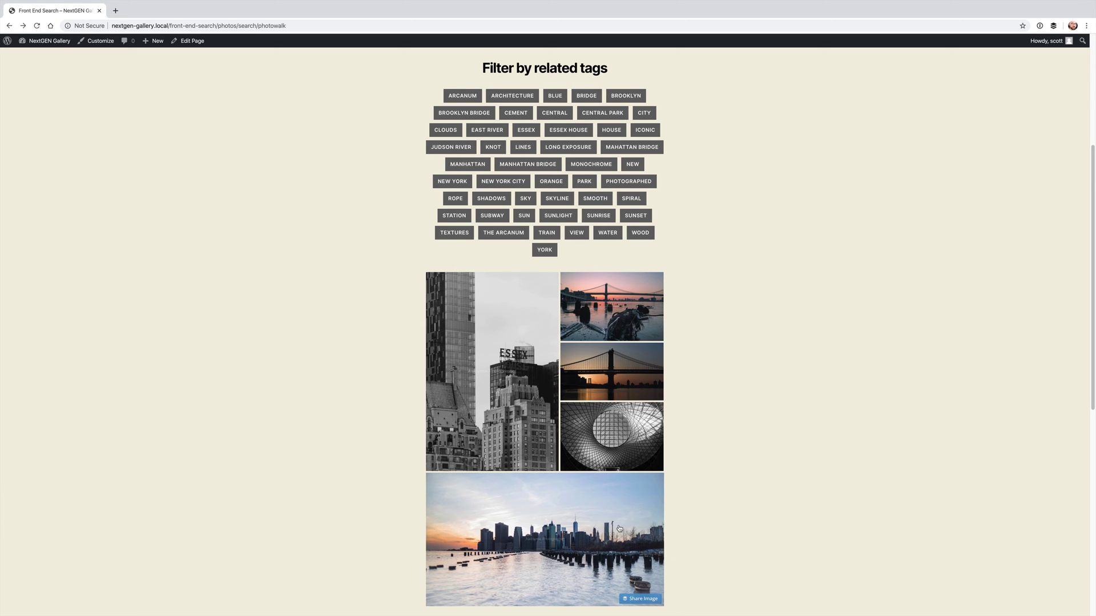
click(637, 234)
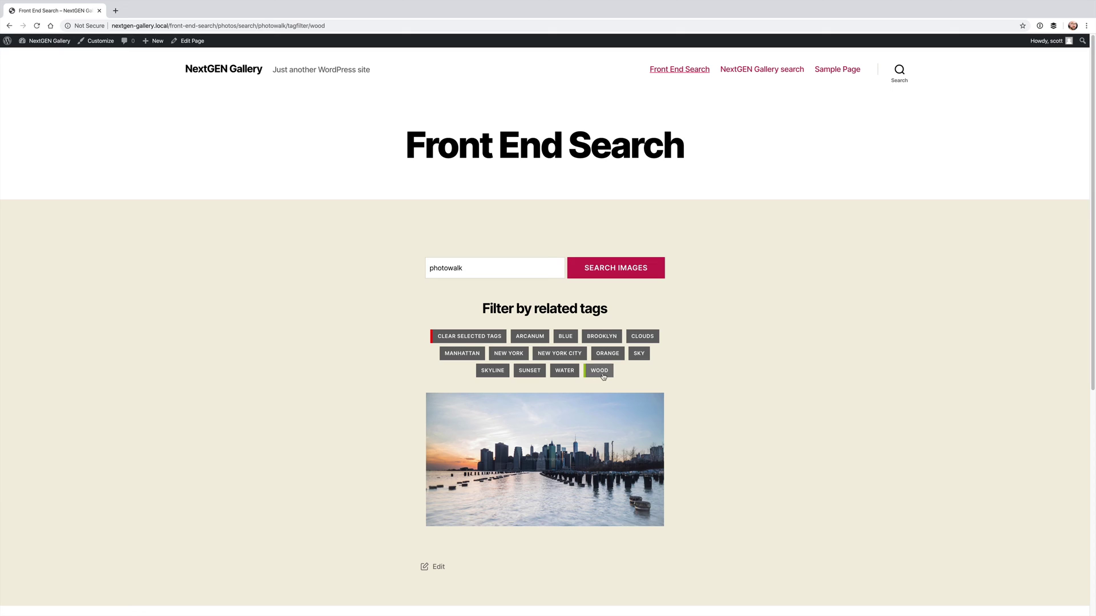
mouse_move(648, 440)
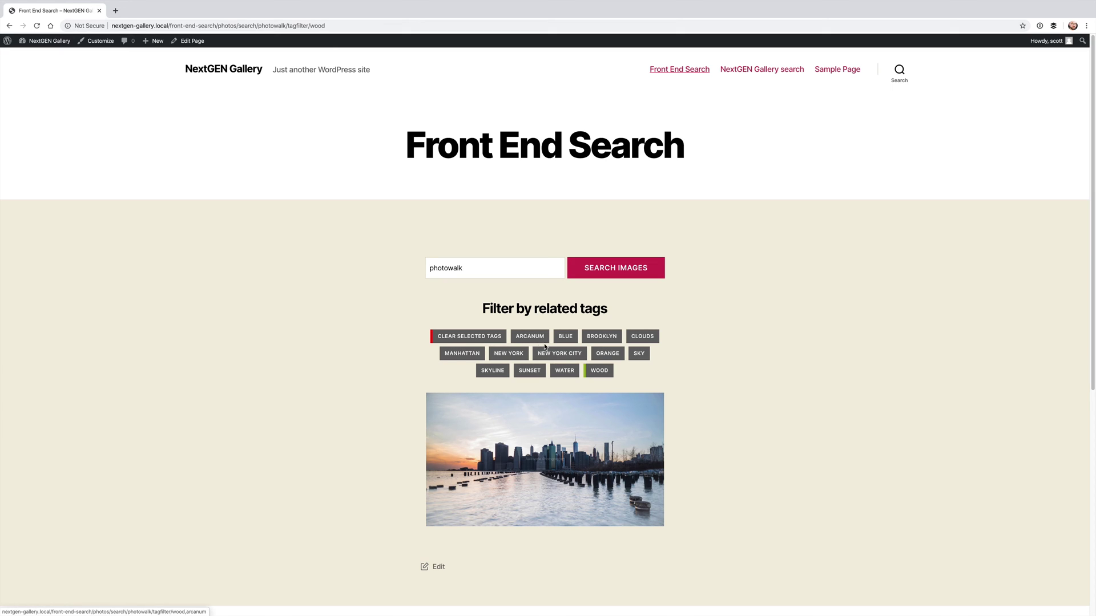
click(564, 371)
mouse_move(634, 409)
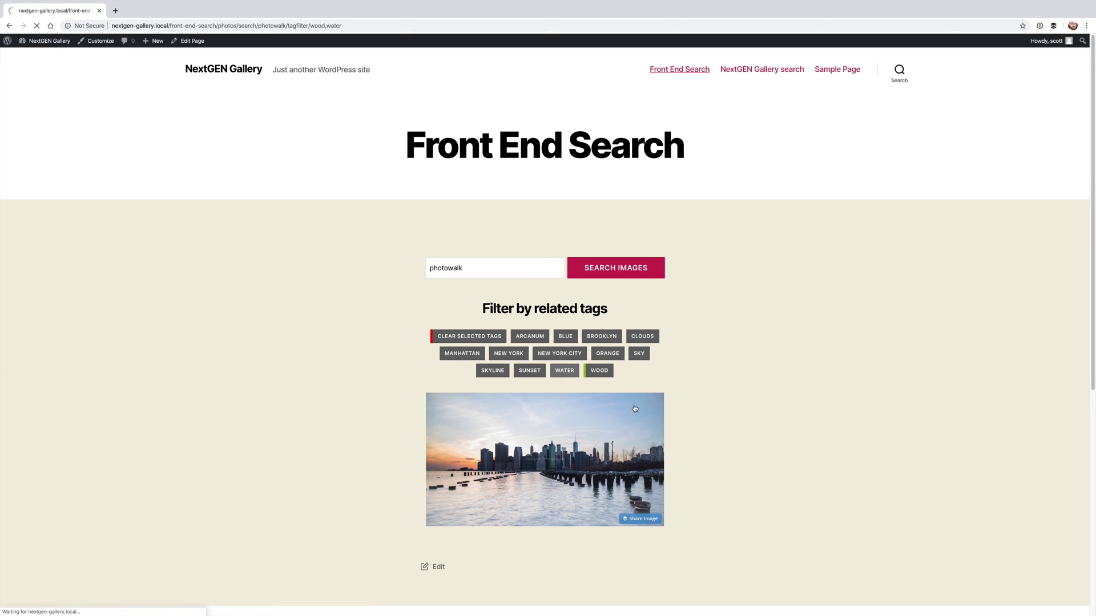
click(600, 376)
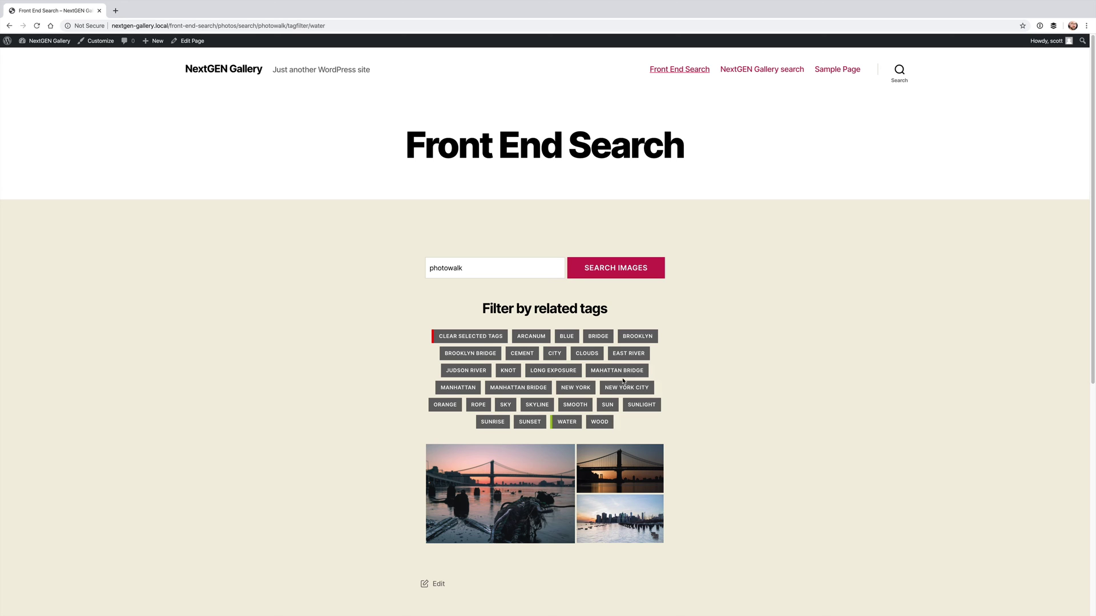
click(456, 342)
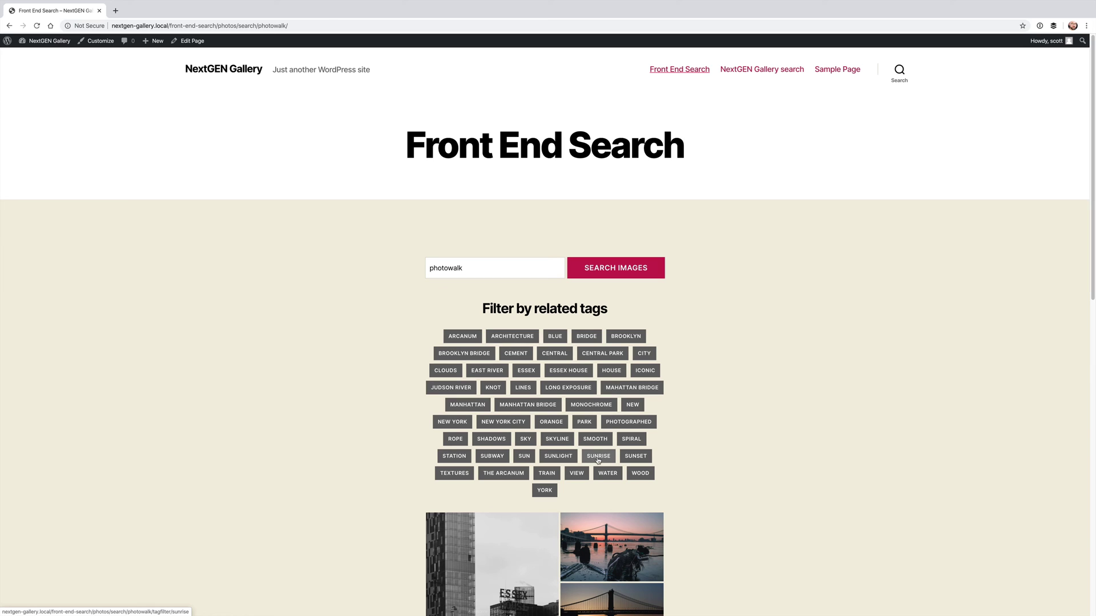
click(598, 457)
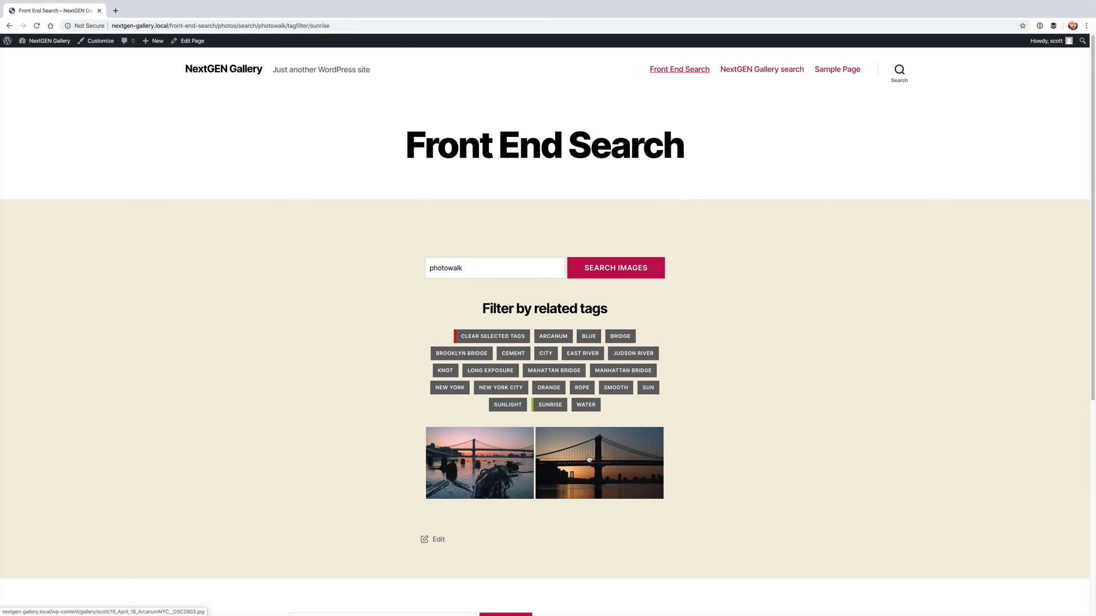
click(564, 407)
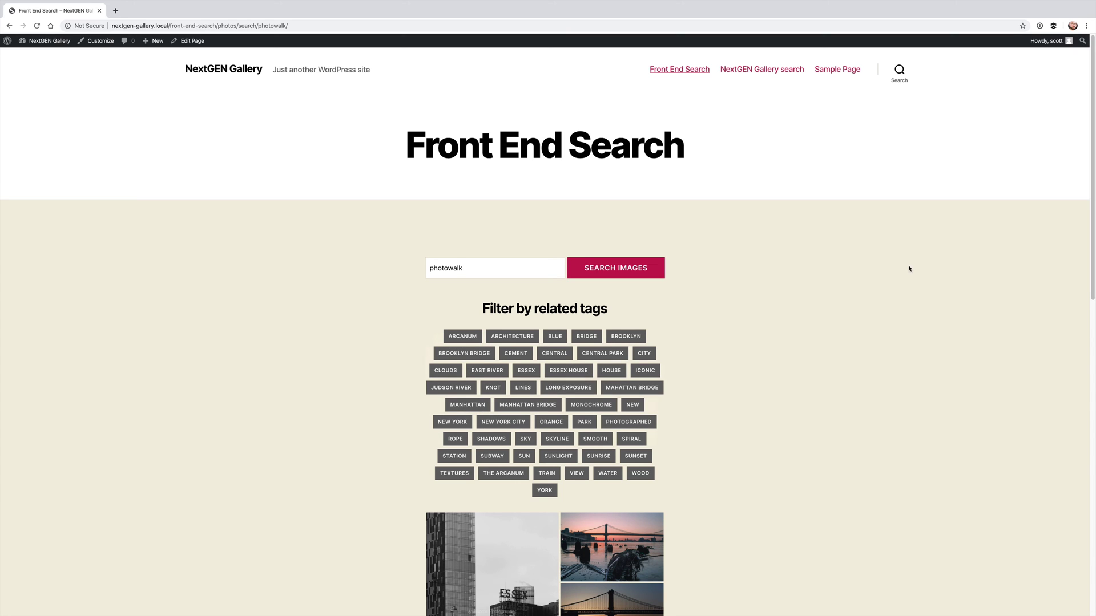
drag(1089, 246, 1063, 384)
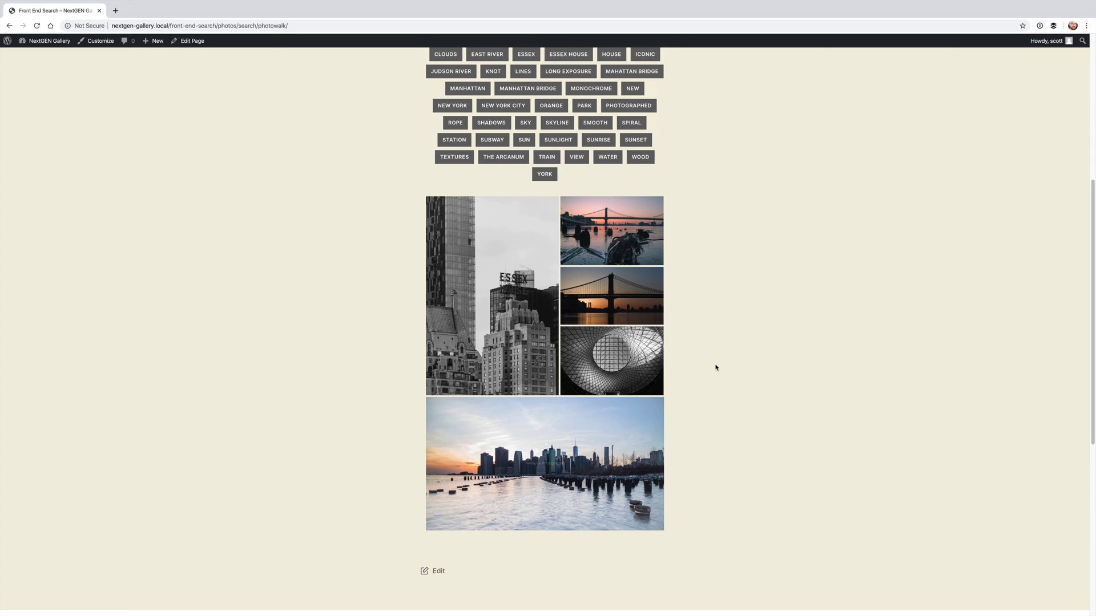
click(635, 259)
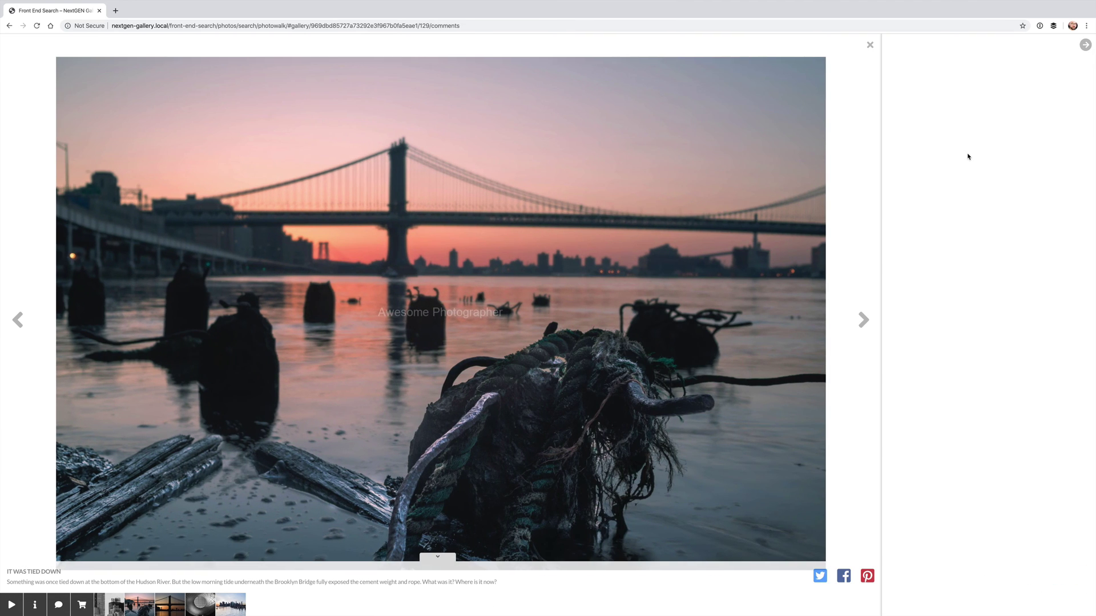
click(870, 45)
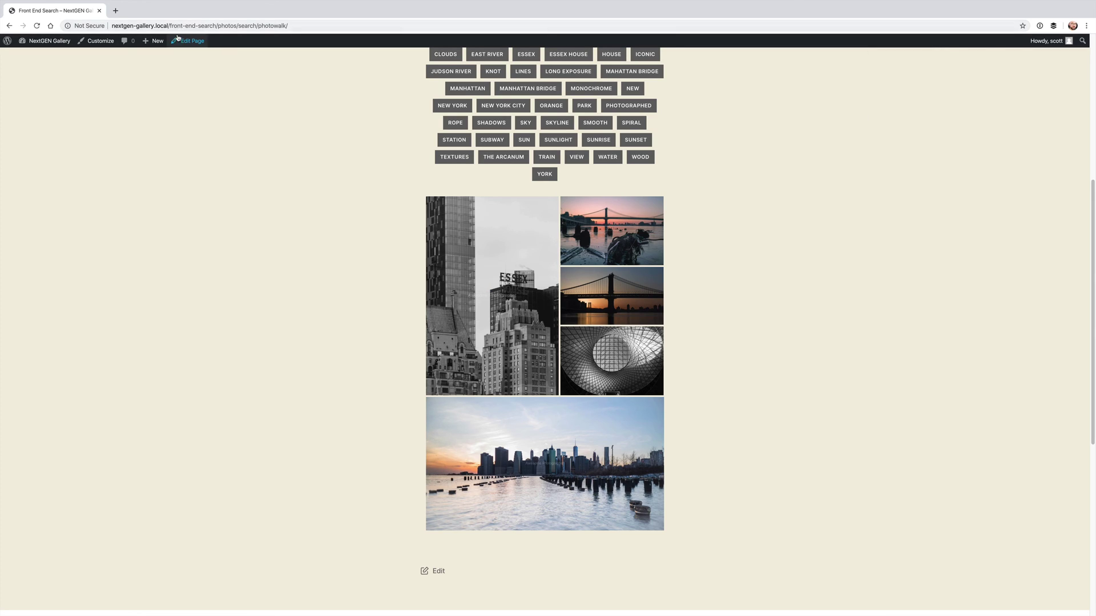
drag(170, 27, 218, 24)
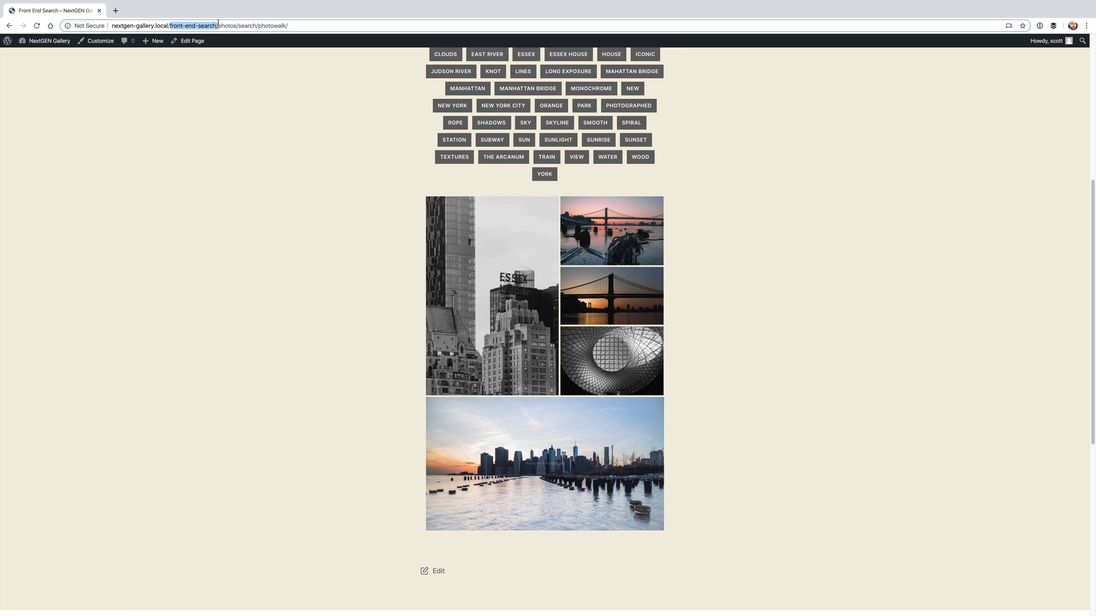
click(220, 27)
drag(220, 25, 236, 27)
click(240, 25)
drag(218, 26, 236, 25)
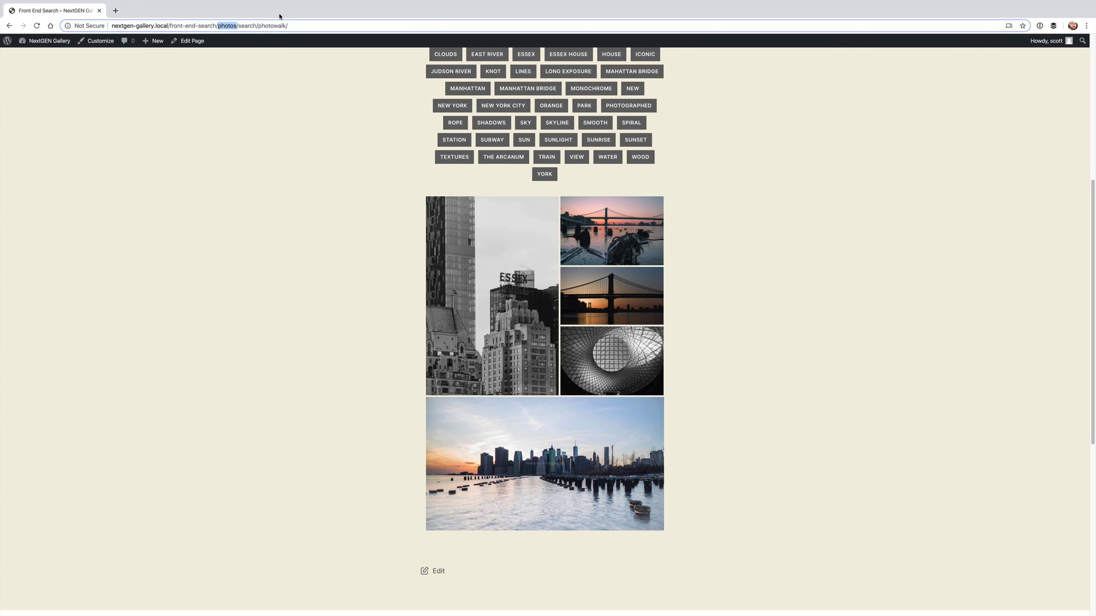
key(Return)
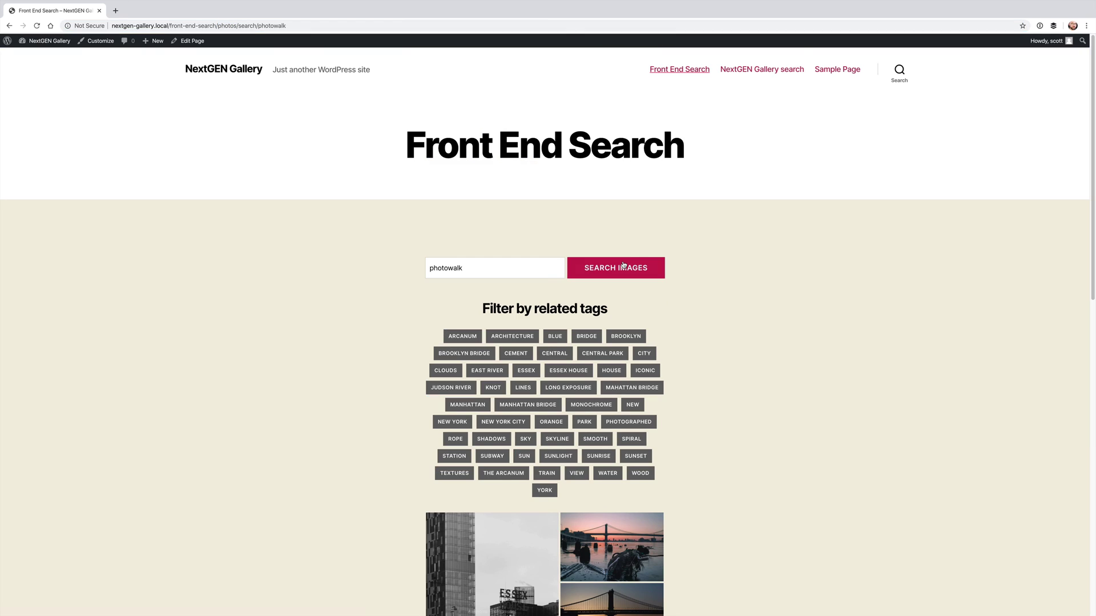
scroll(769, 321, down, 4)
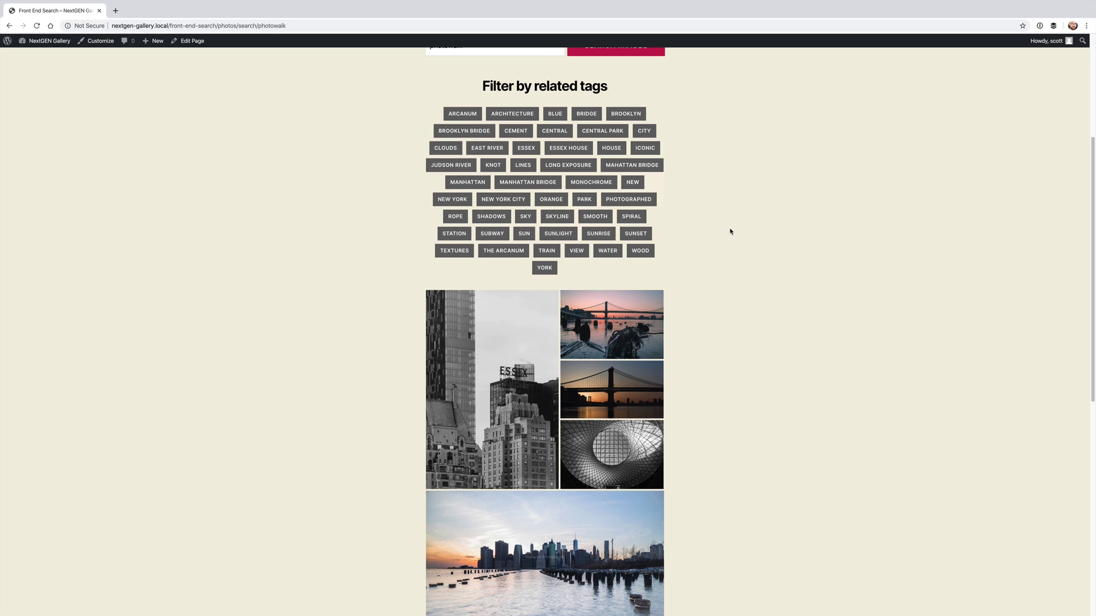
From the Dashboard, check Gallery > Other Options > Miscellaneous for the 'photos' permalink slug
scroll(711, 189, up, 4)
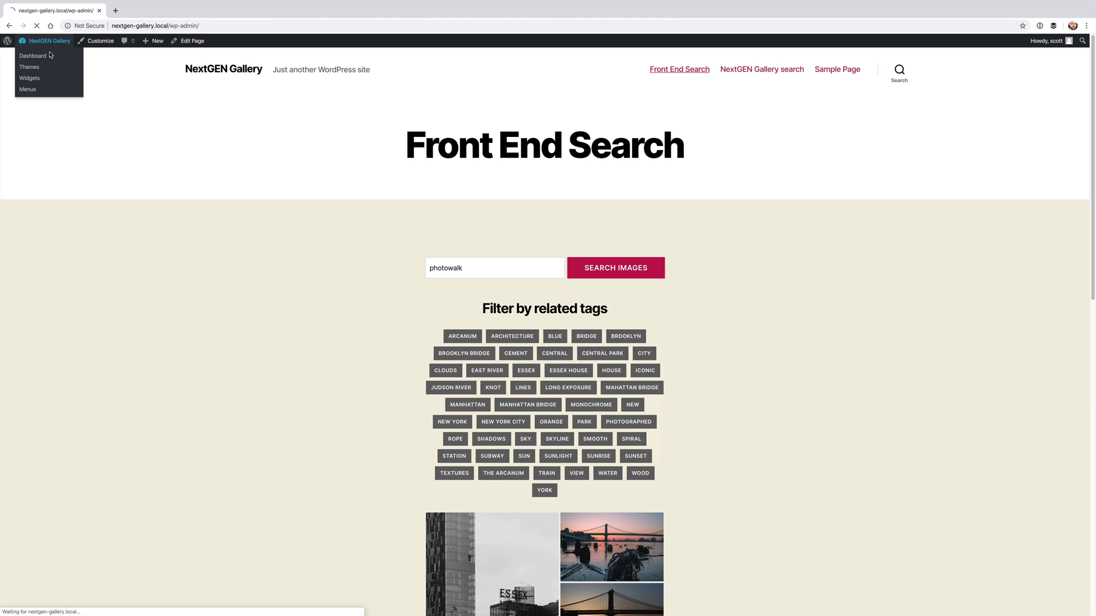
click(34, 54)
mouse_move(29, 139)
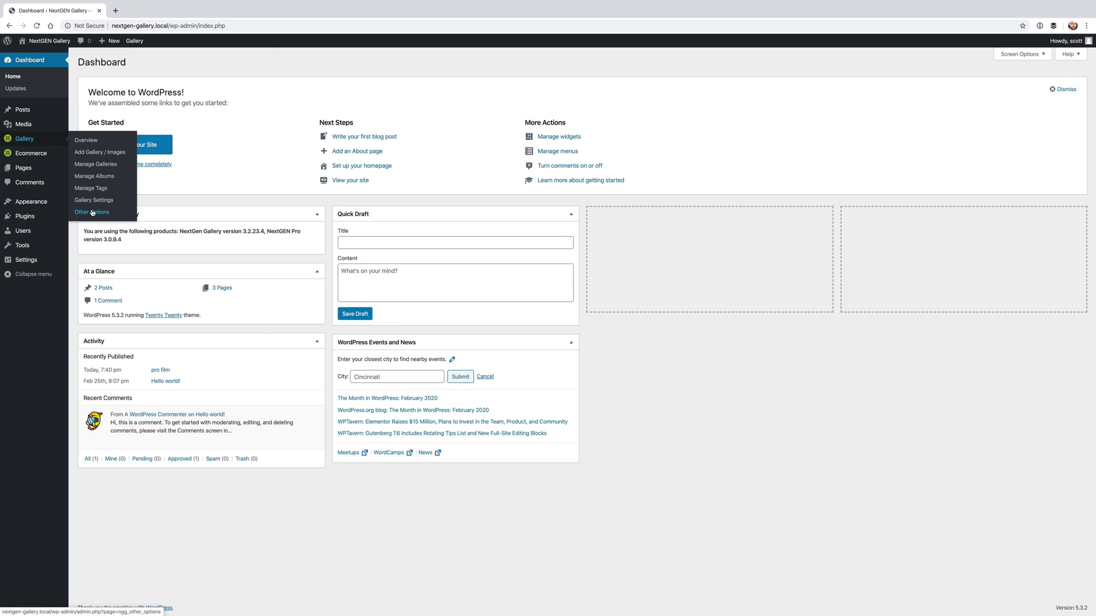
click(92, 212)
click(141, 285)
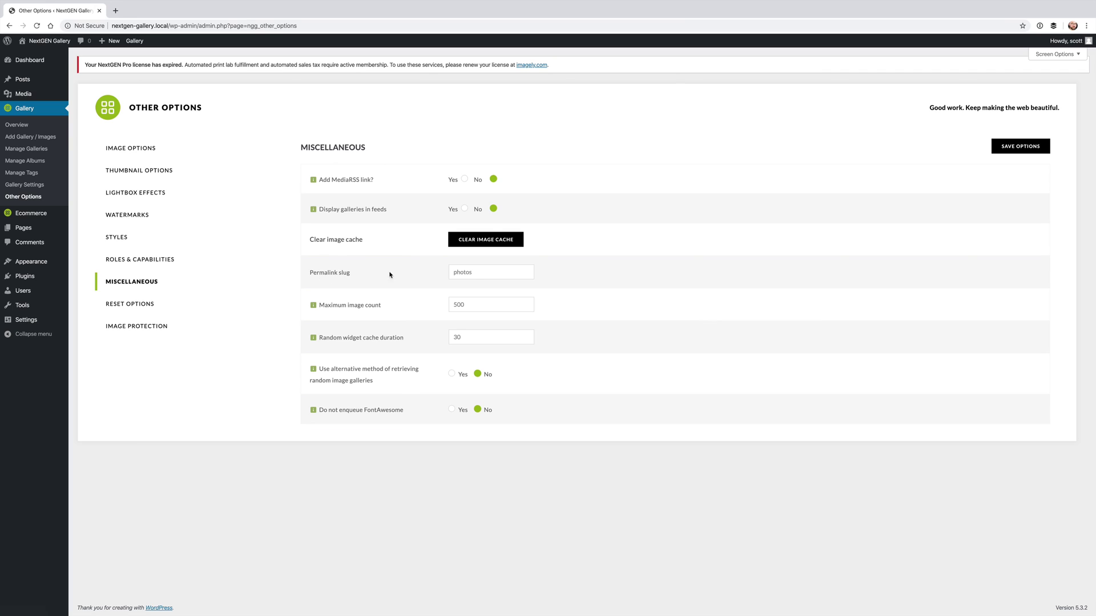
drag(480, 272, 452, 273)
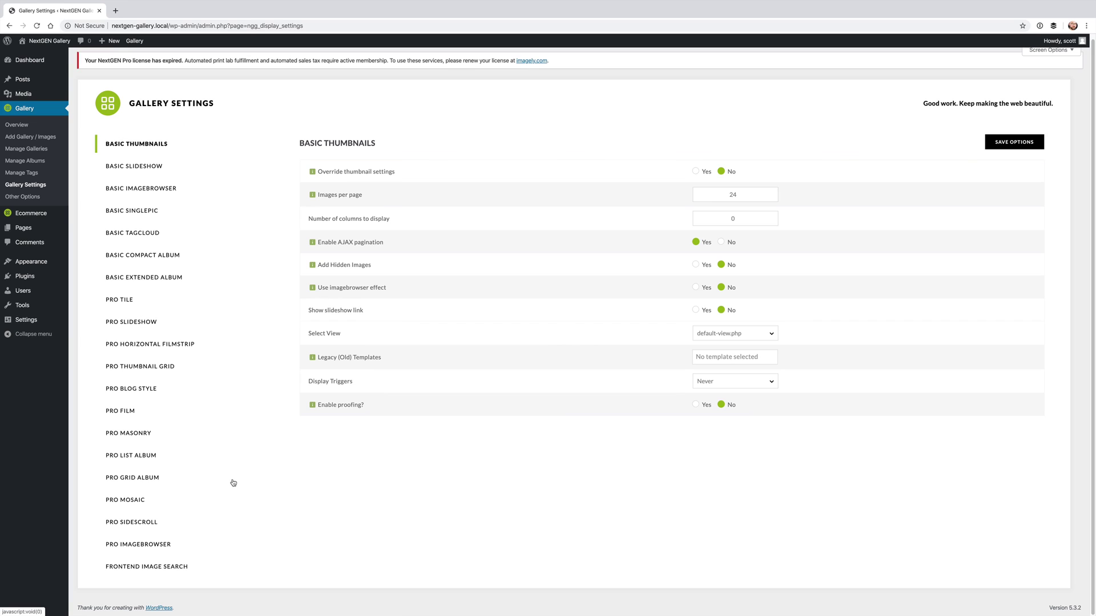
Open the Frontend Image Search settings and list the Display results as choices
click(133, 567)
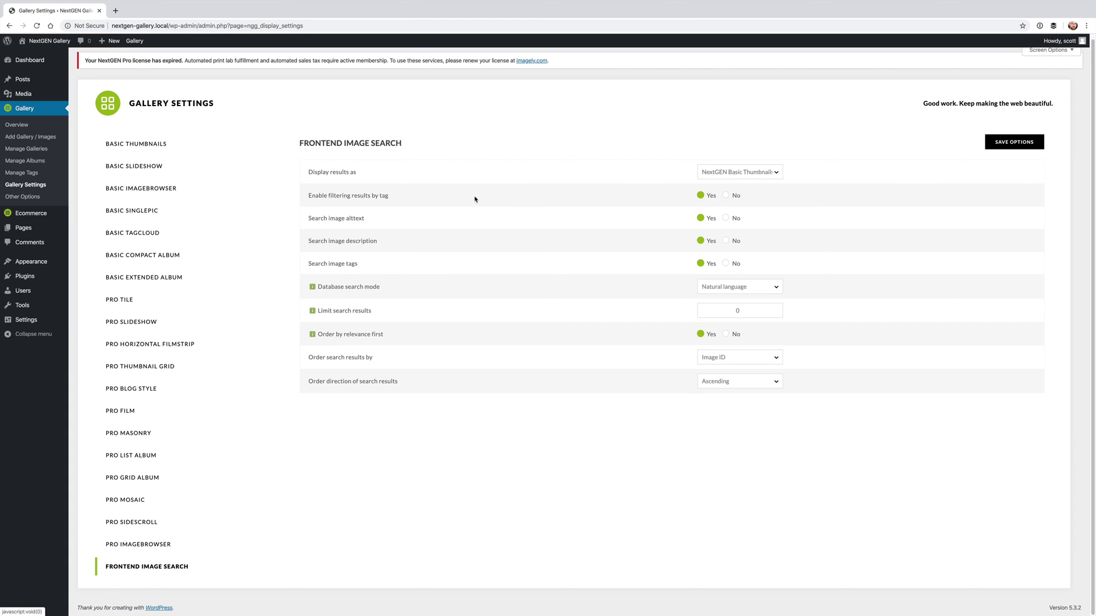
click(721, 180)
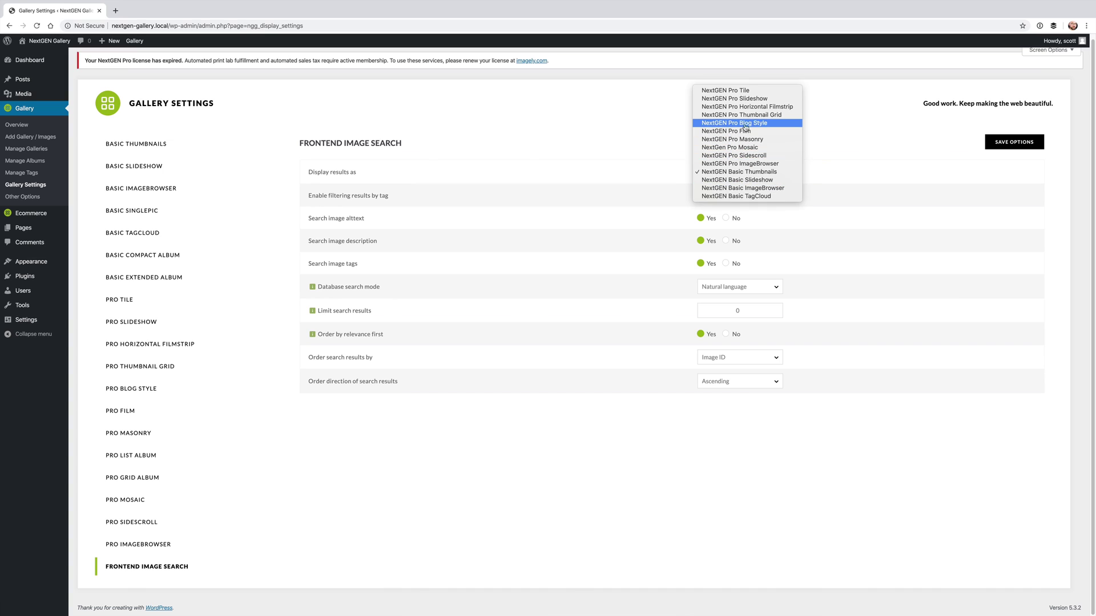